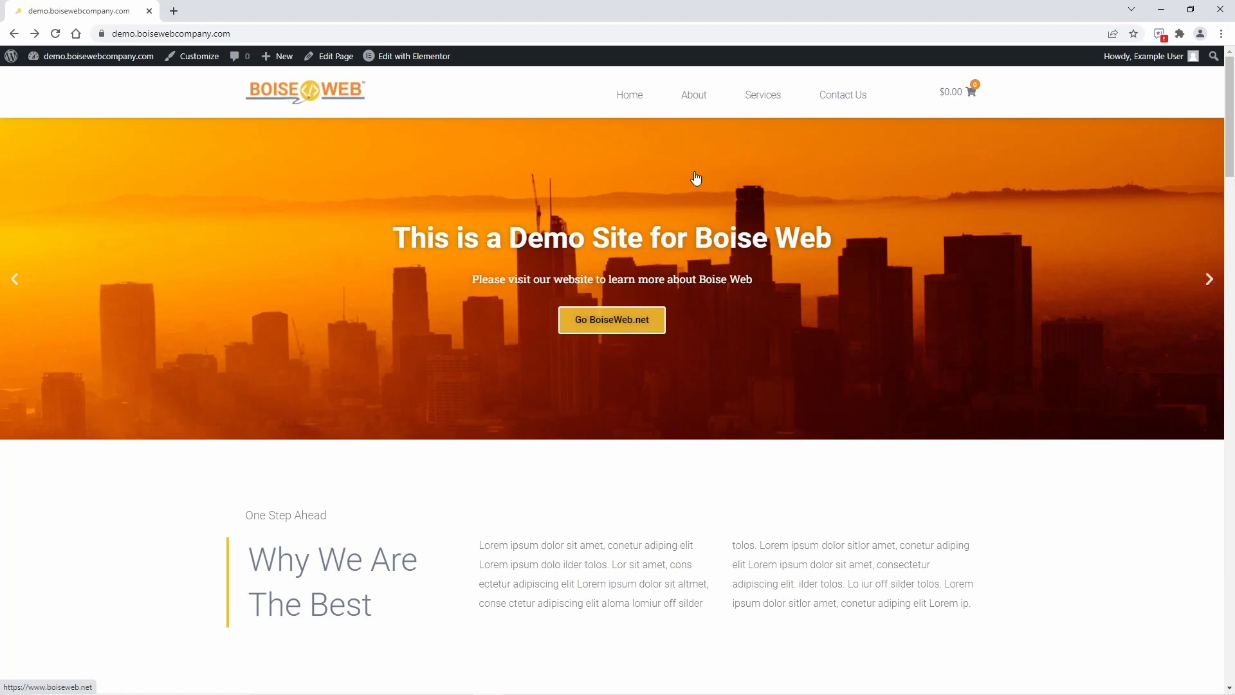
View the site's About page and open the Redirection tool in the WordPress dashboard
left_click(695, 99)
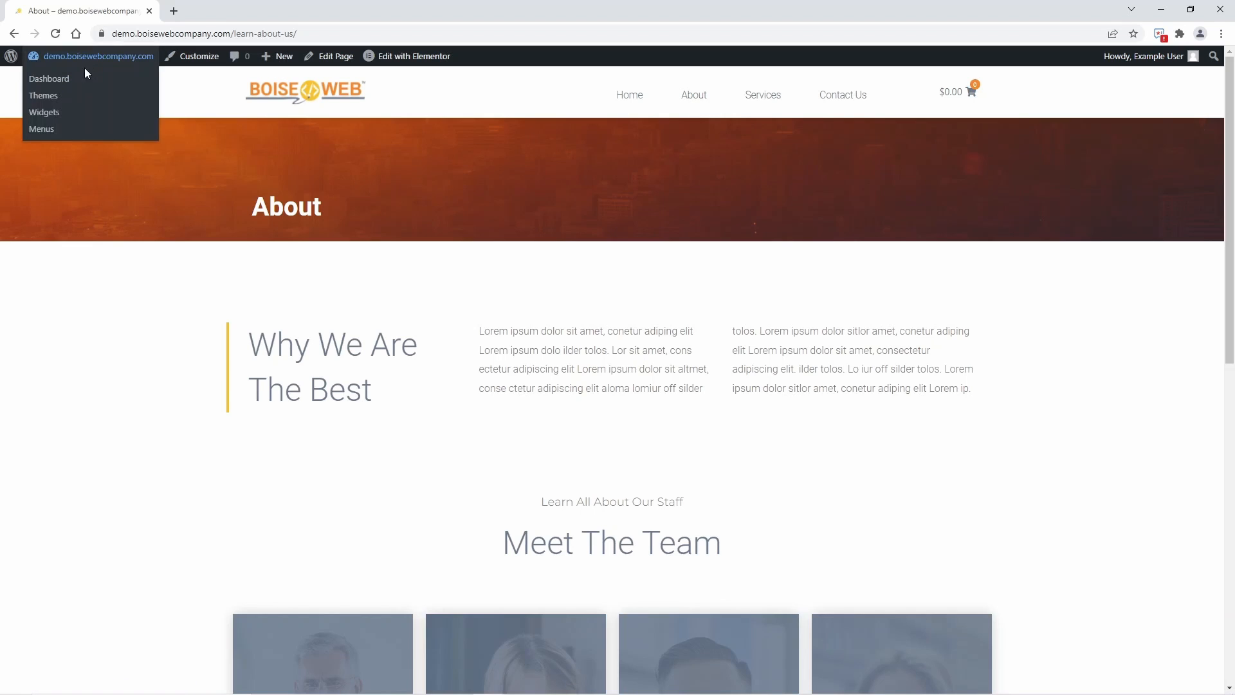
left_click(71, 77)
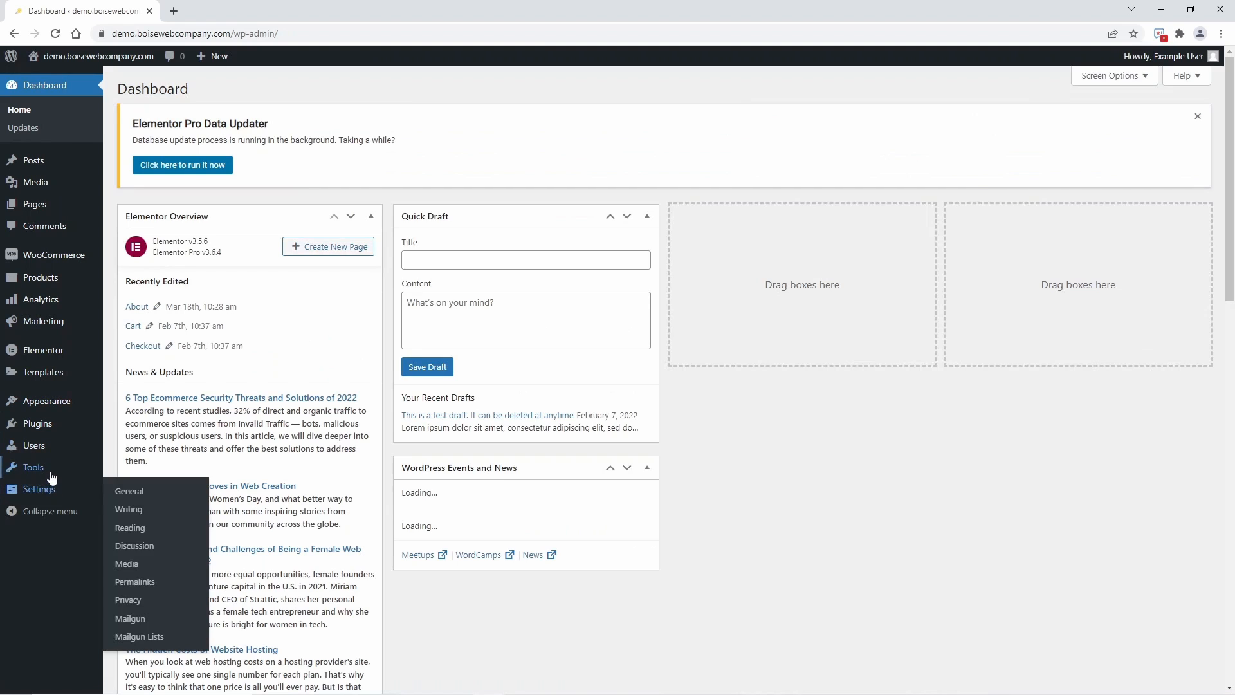
mouse_move(52, 474)
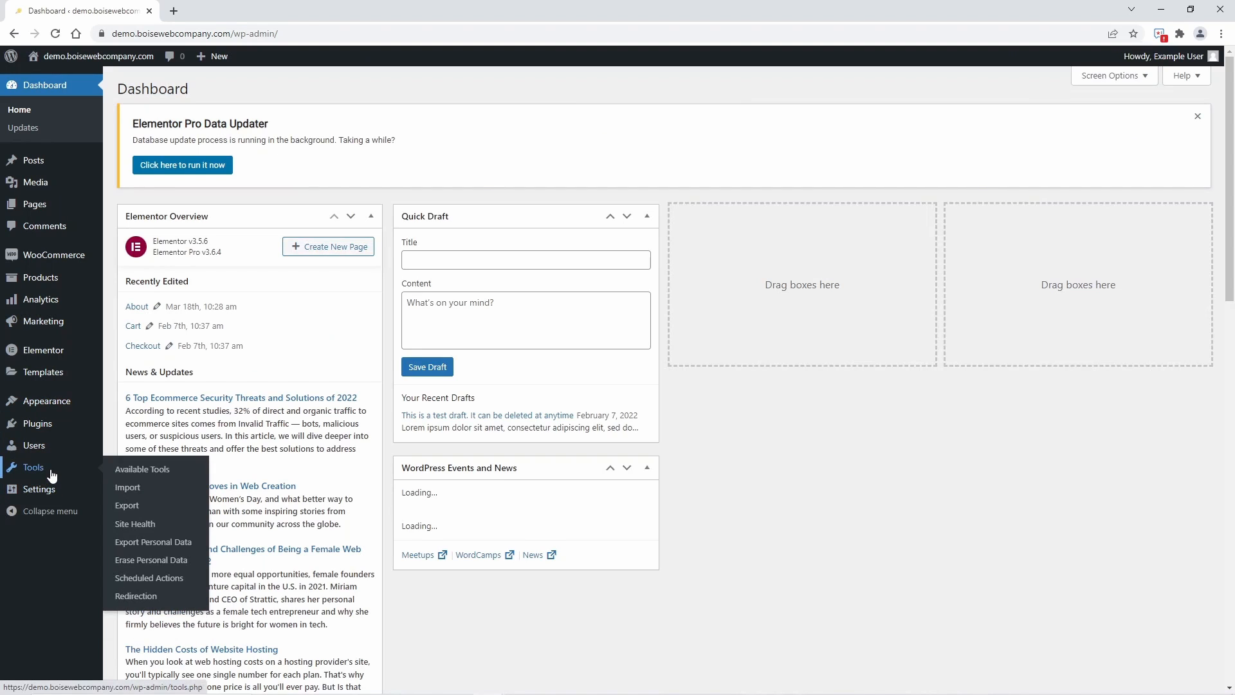
left_click(156, 597)
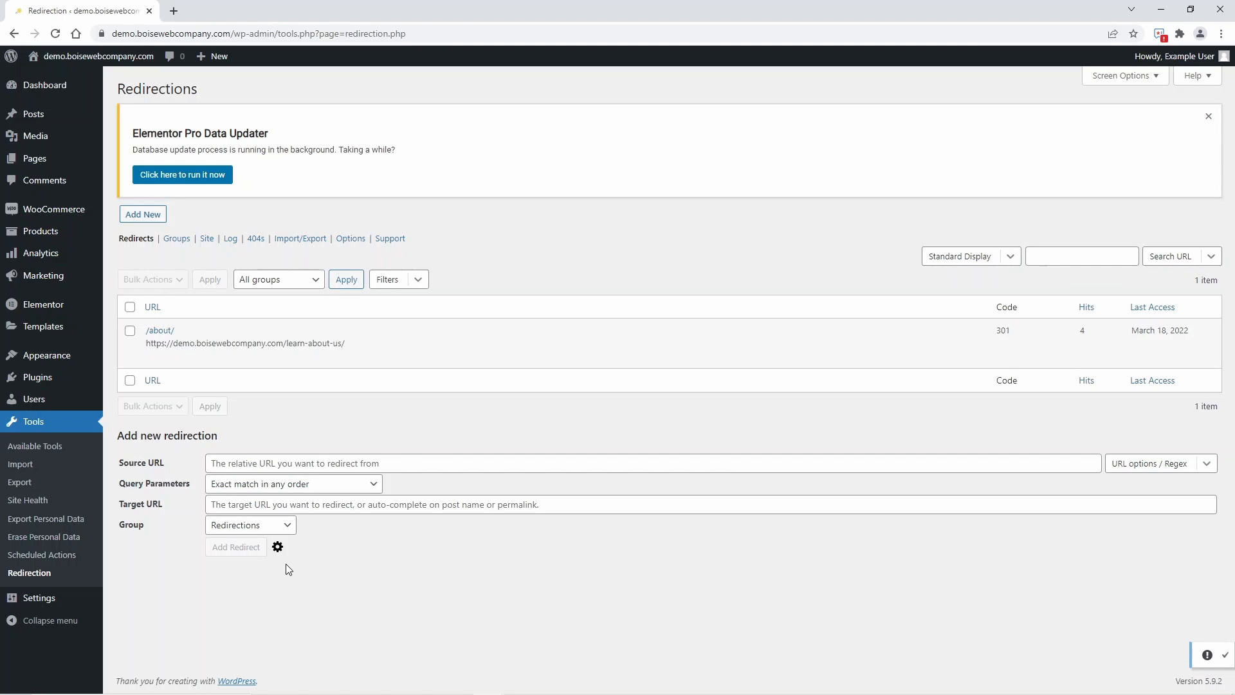
Show the advanced options for the new redirection and set its HTTP code to 307 - Temporary Redirect
left_click(278, 547)
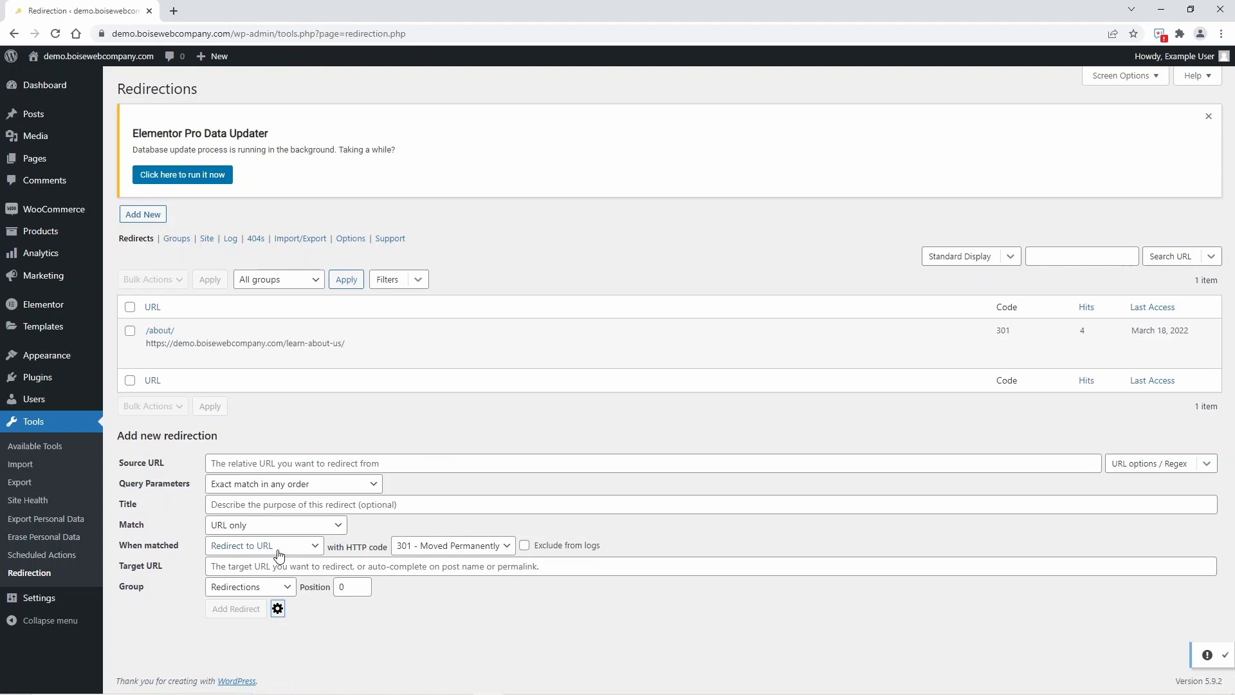
left_click(468, 548)
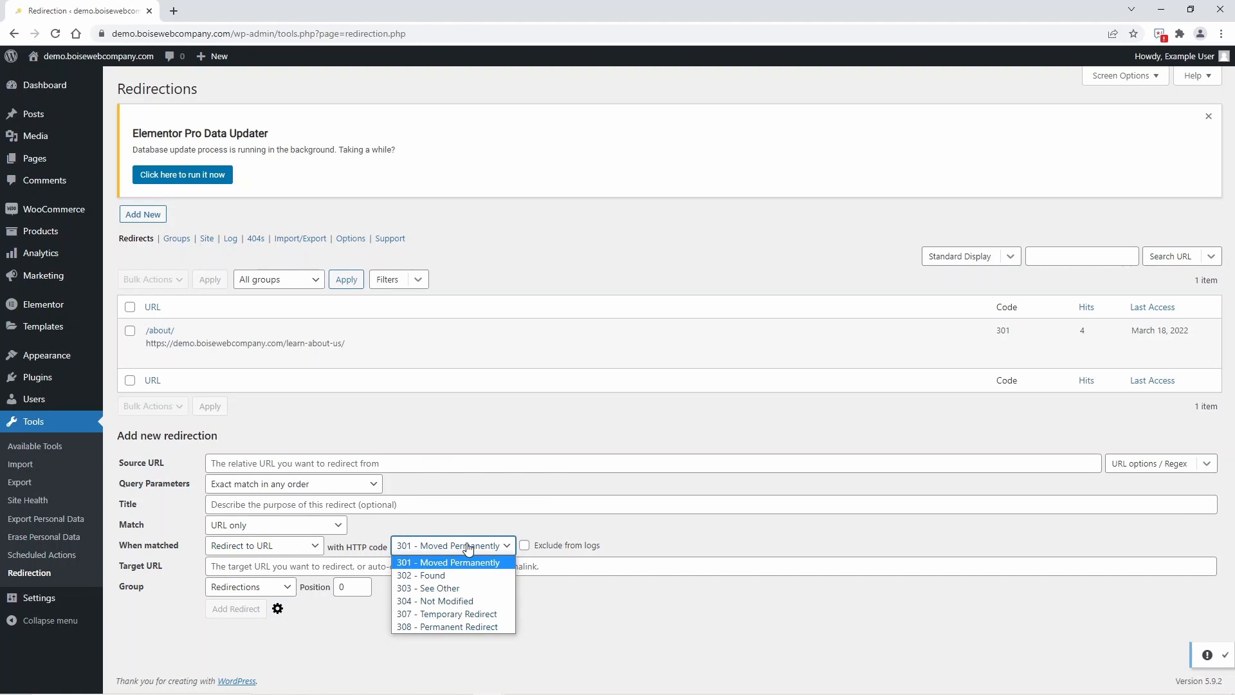
left_click(460, 615)
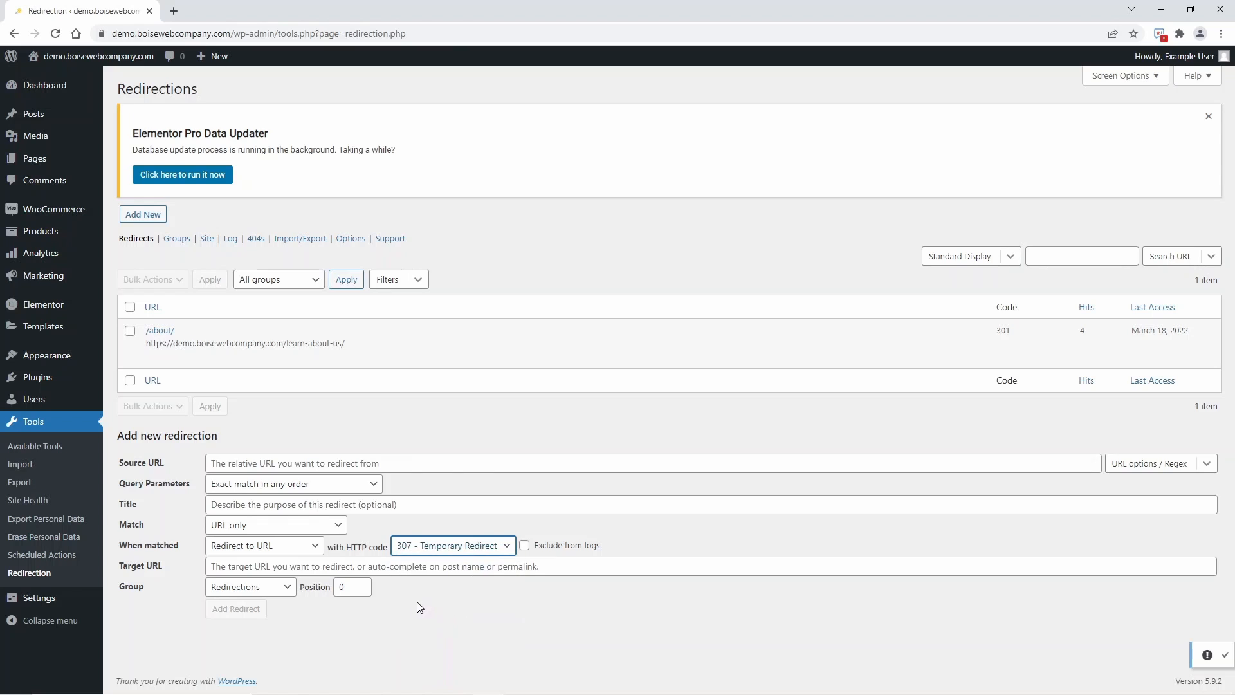
left_click(284, 464)
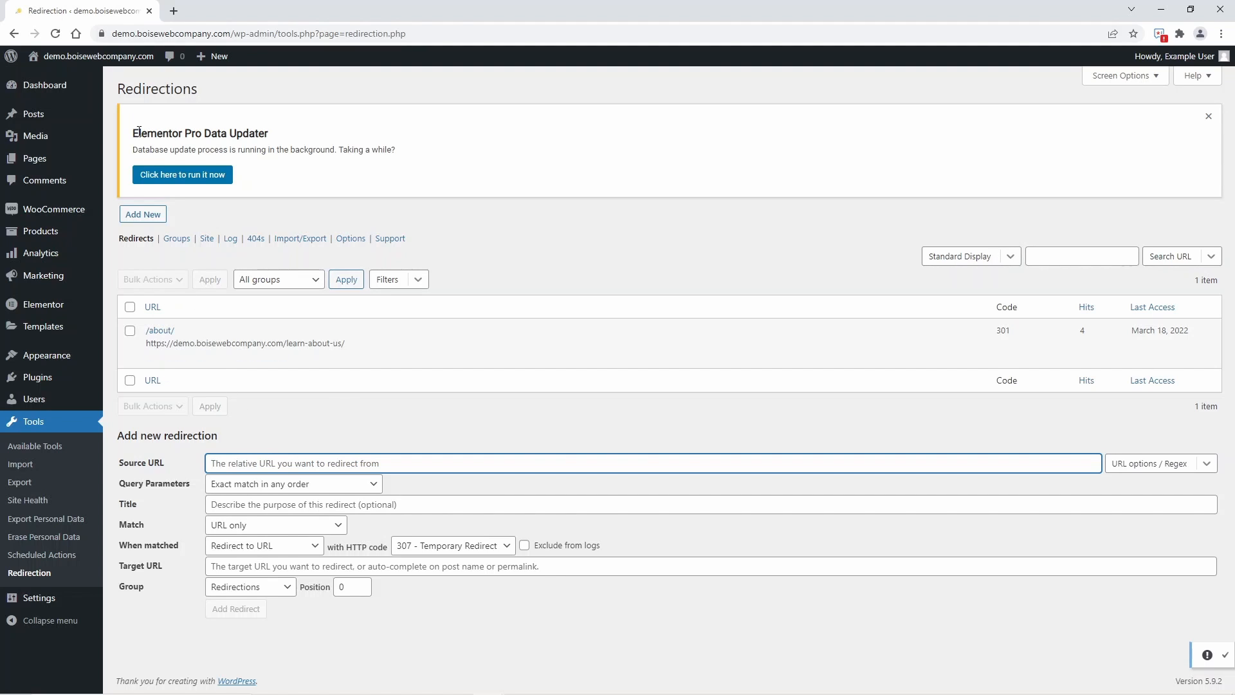
left_click(159, 330)
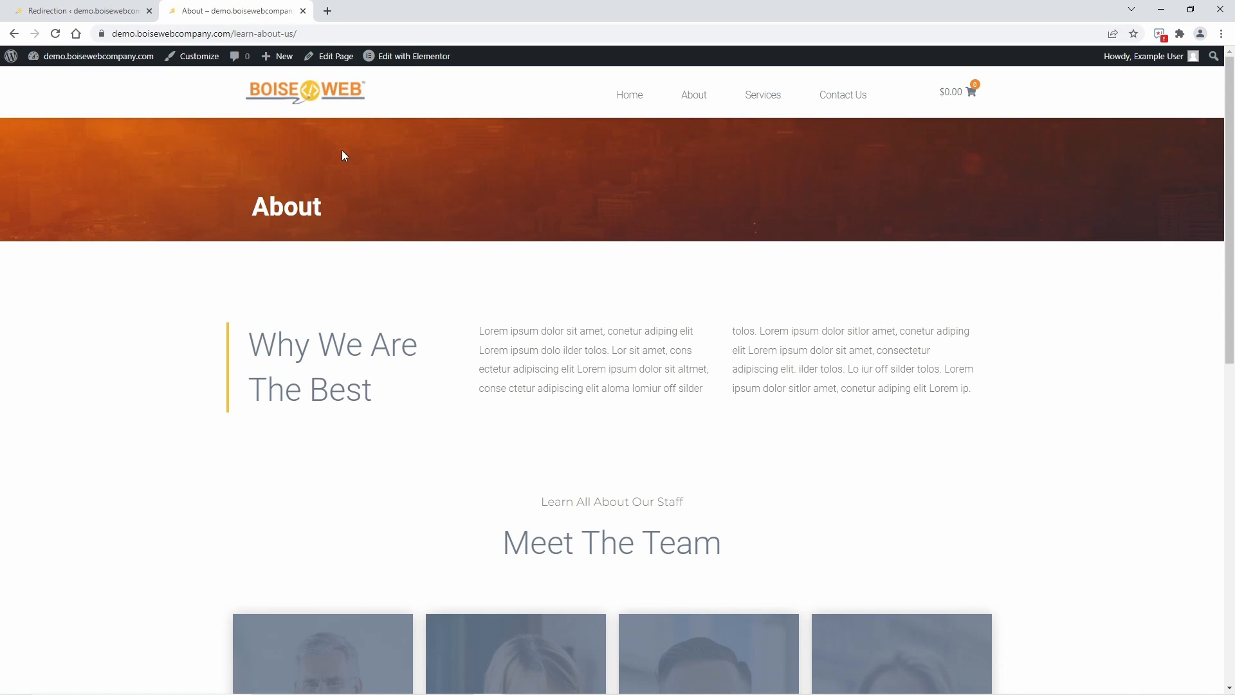
left_click(346, 33)
key("ctrl+c")
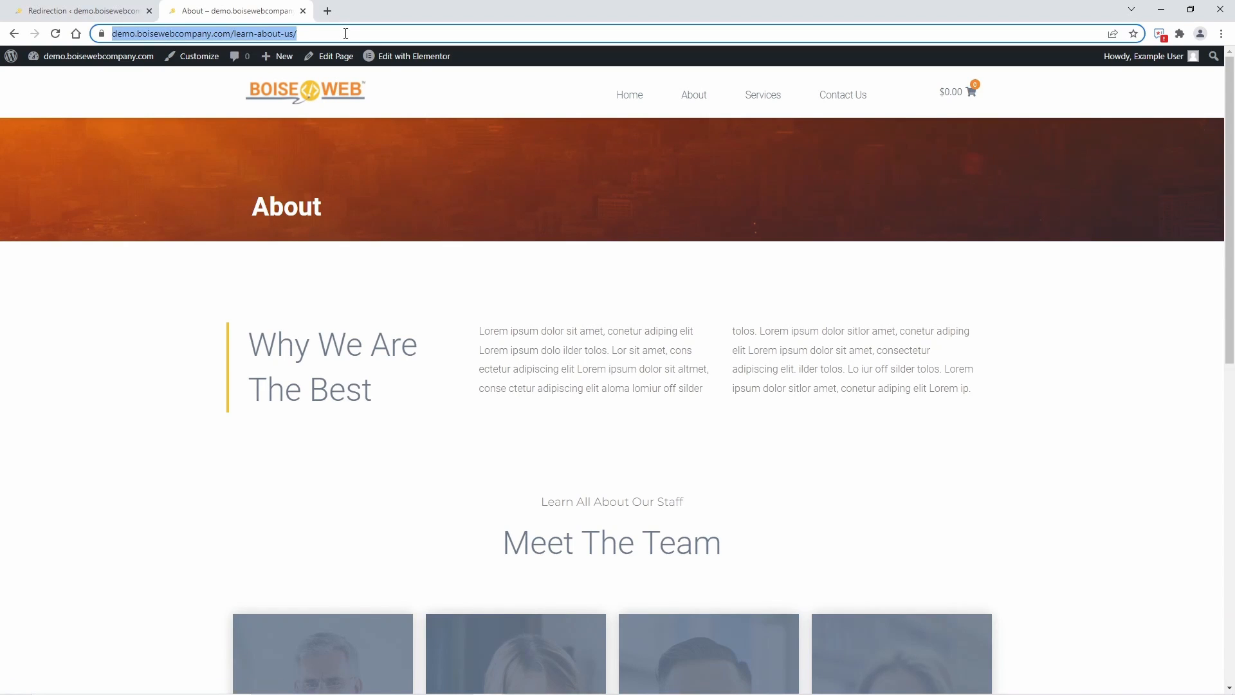
left_click(58, 10)
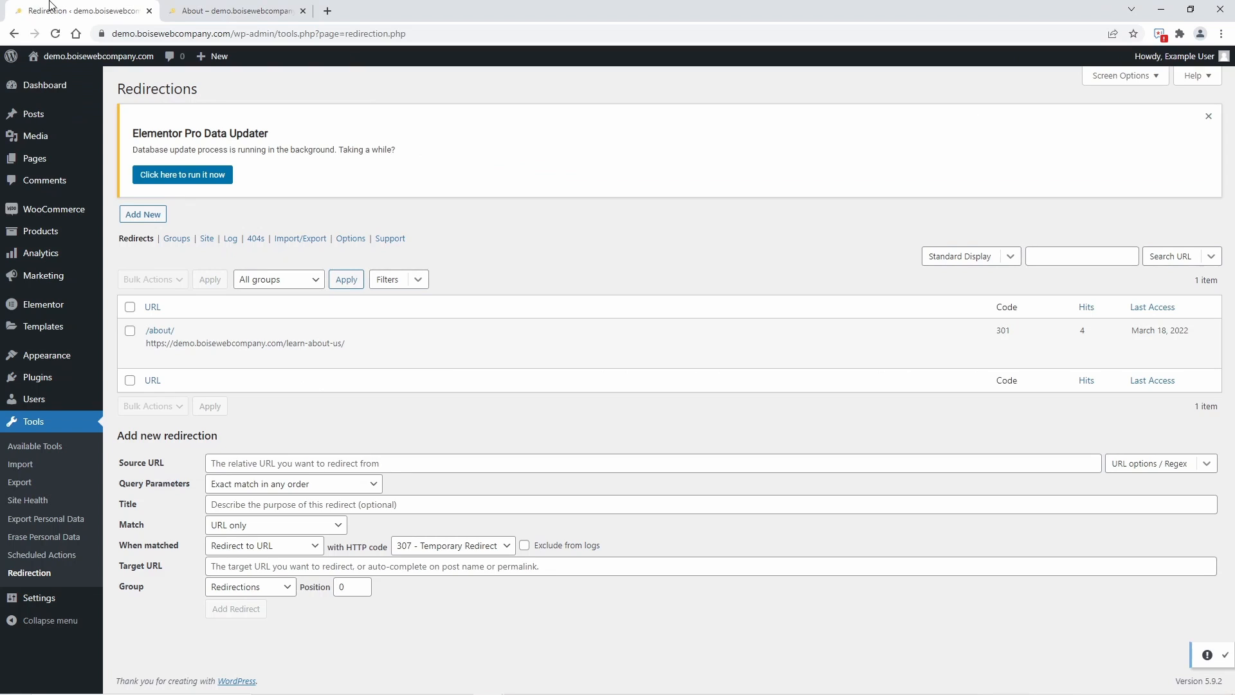
left_click(300, 466)
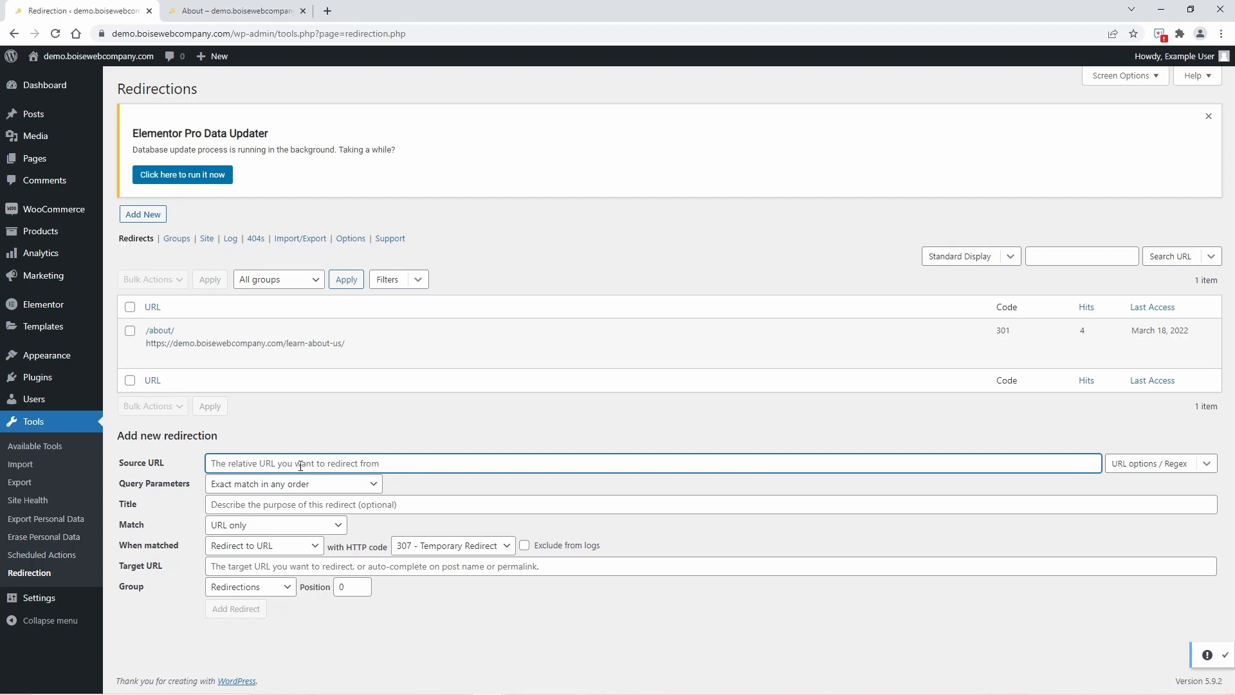
key("ctrl+v")
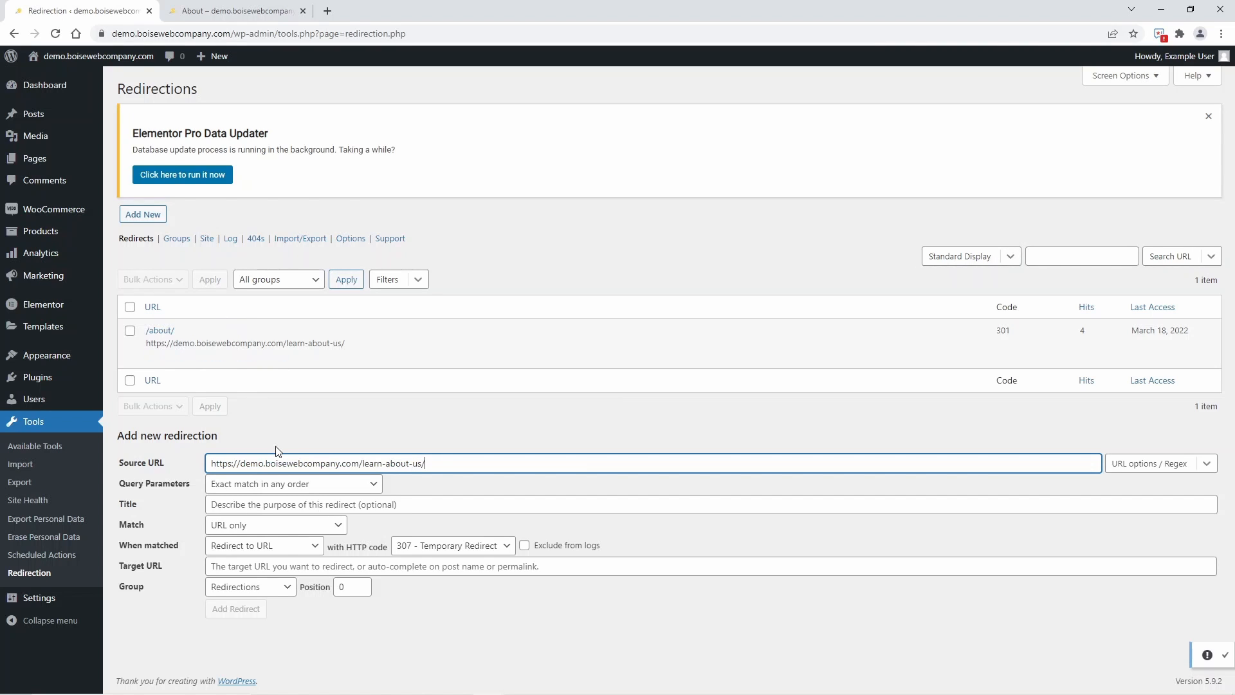
Enter "maintenance" as the title of the new redirection
left_click(274, 505)
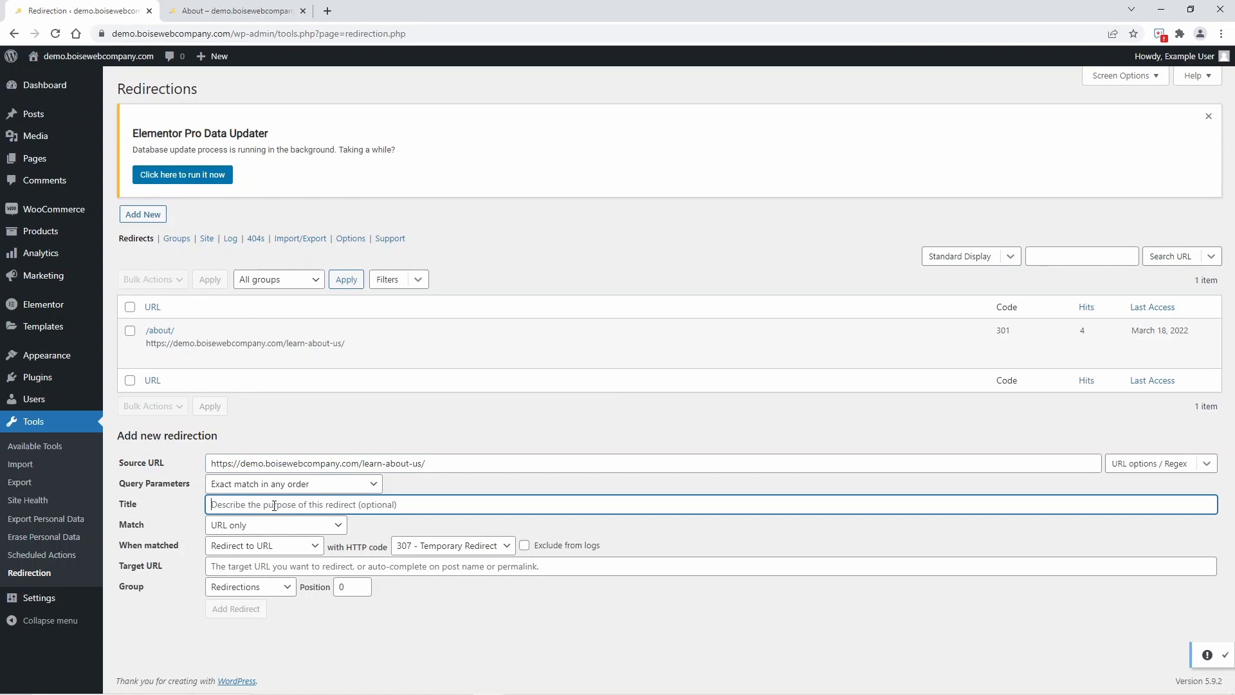
type("mainte")
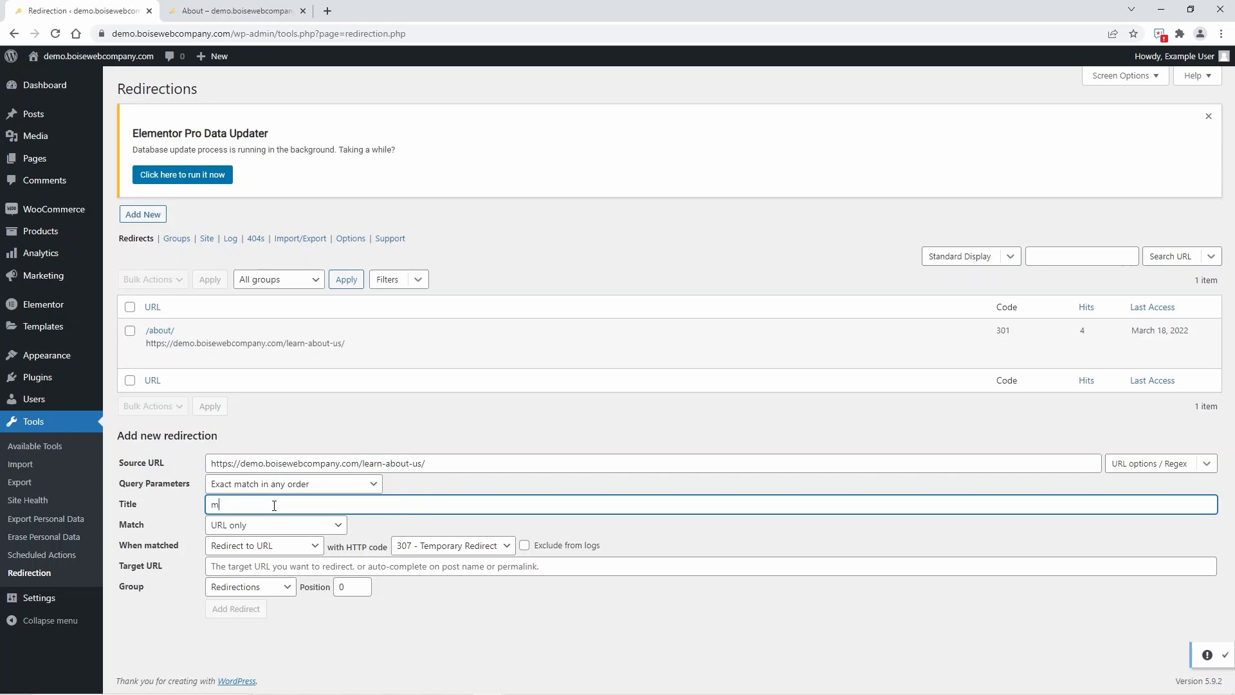
type("nance")
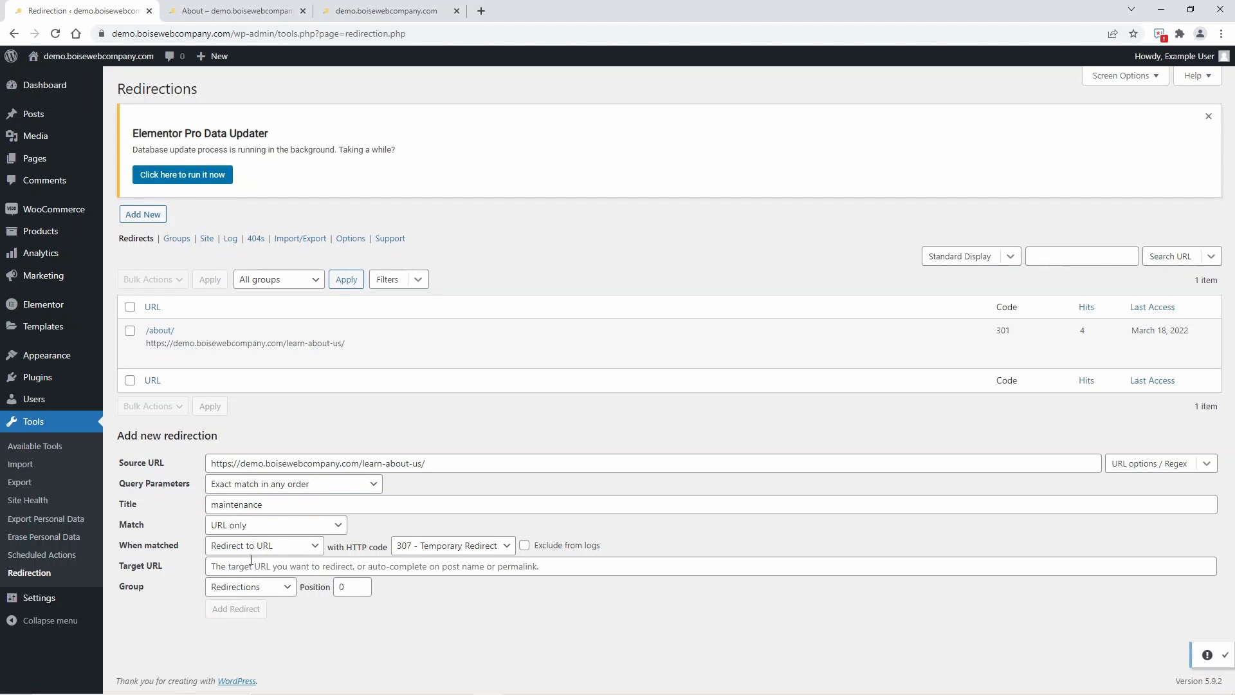
left_click(424, 8)
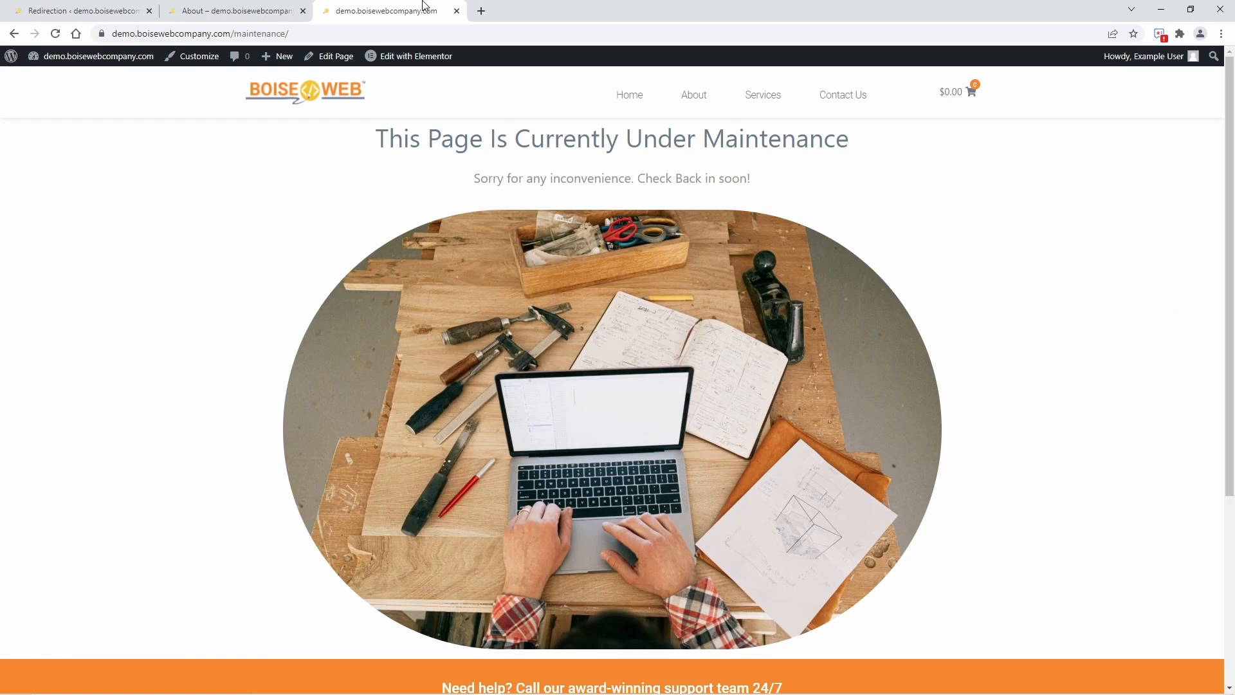
left_click(329, 31)
key("ctrl+c")
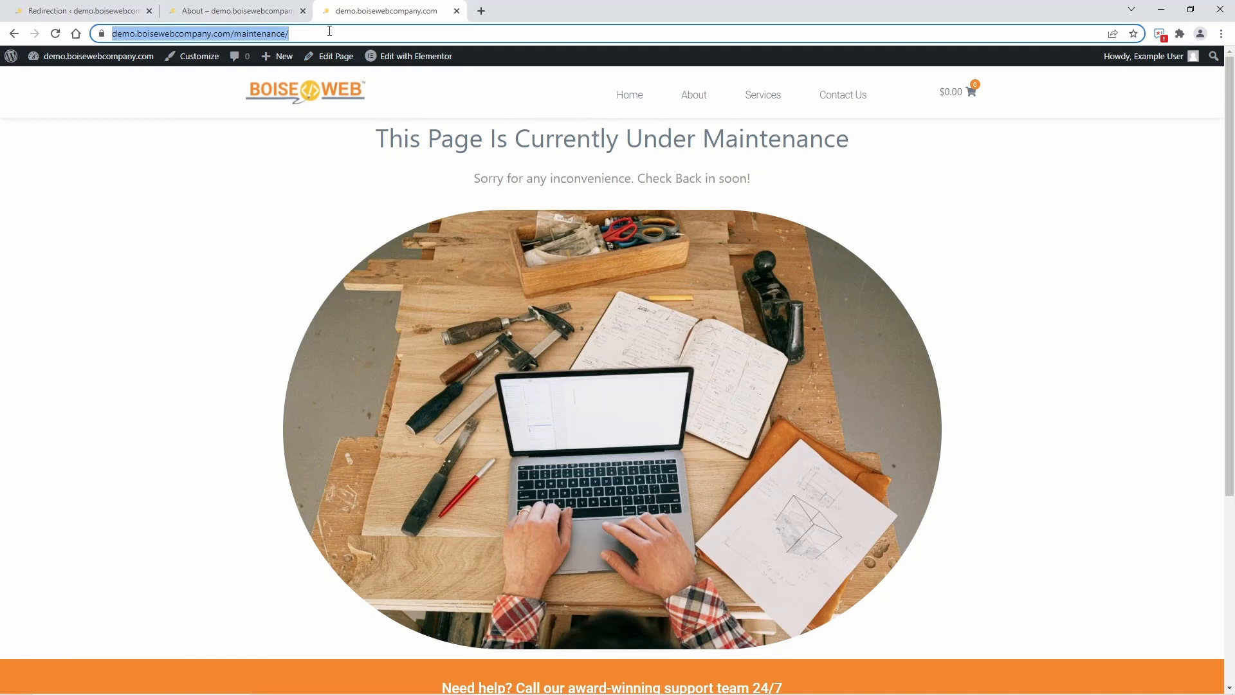
left_click(81, 11)
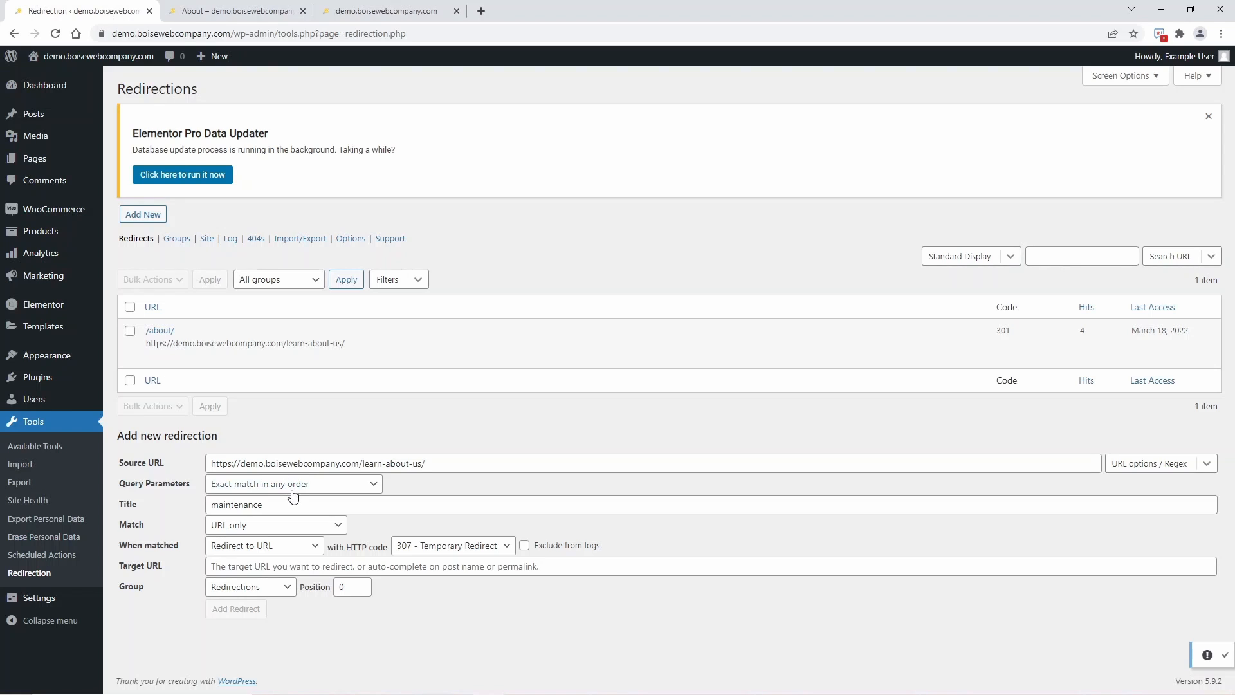
left_click(254, 565)
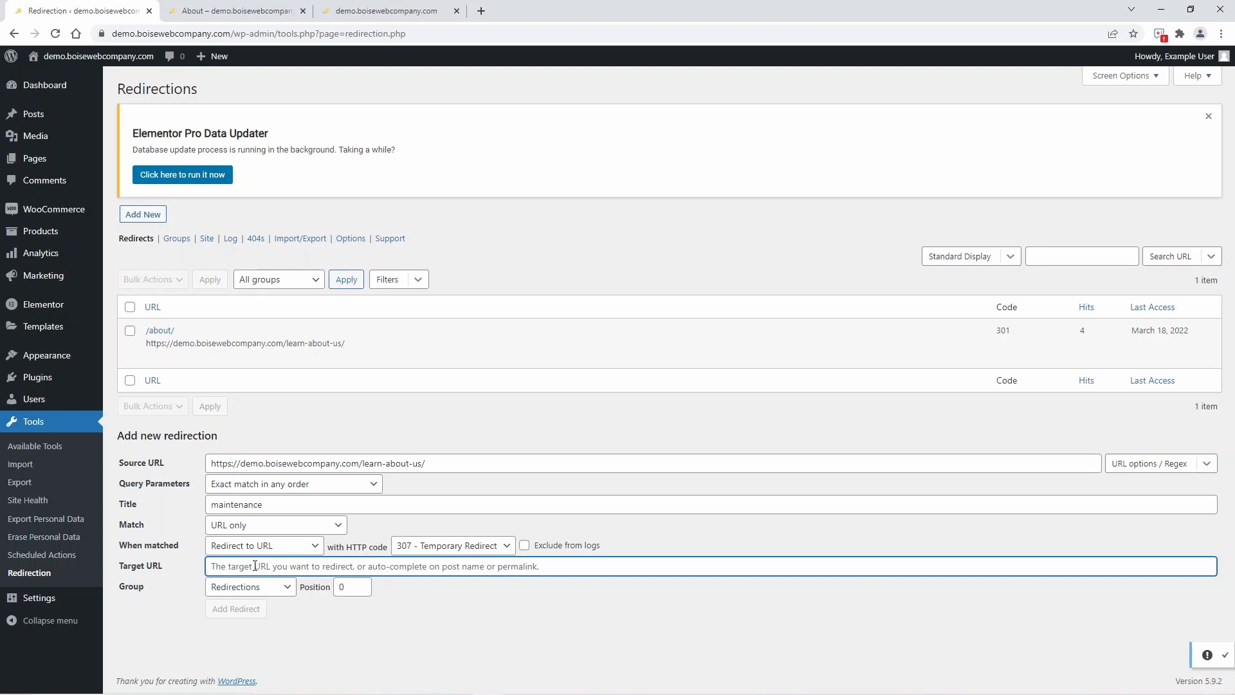
key("ctrl+v")
left_click(261, 612)
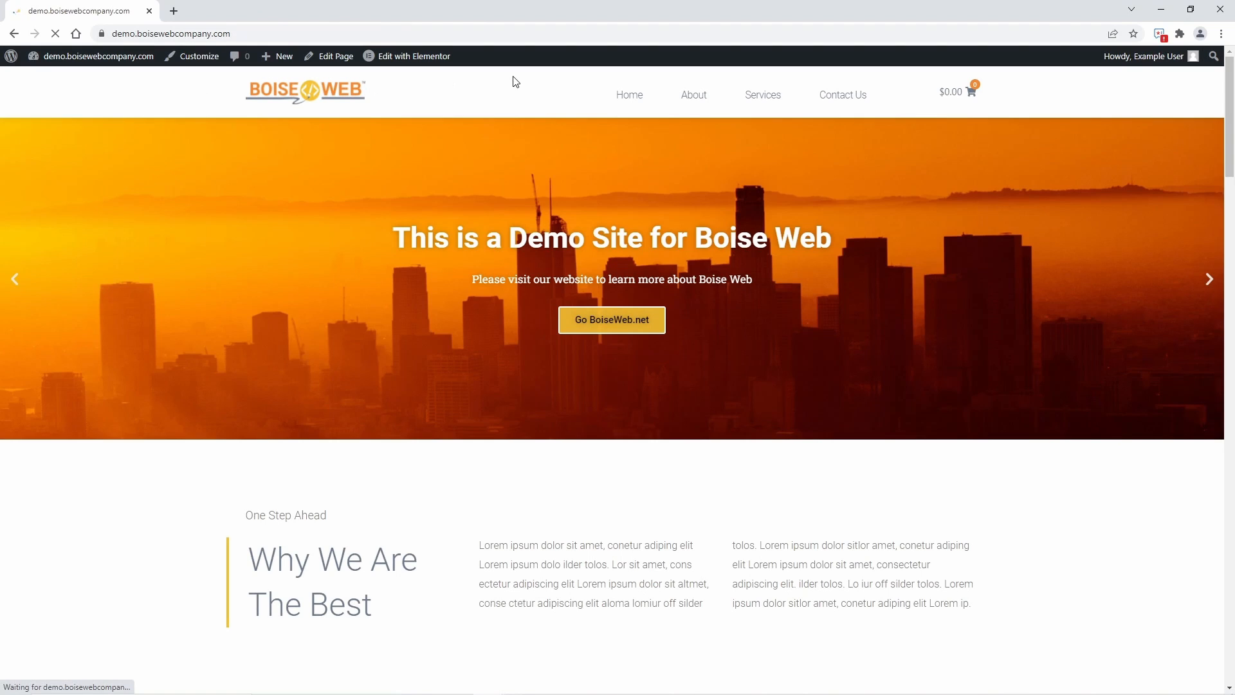
Test the redirect through the site's About link and the "amazing website" link in the Word document, and close the page opened from Word
left_click(710, 101)
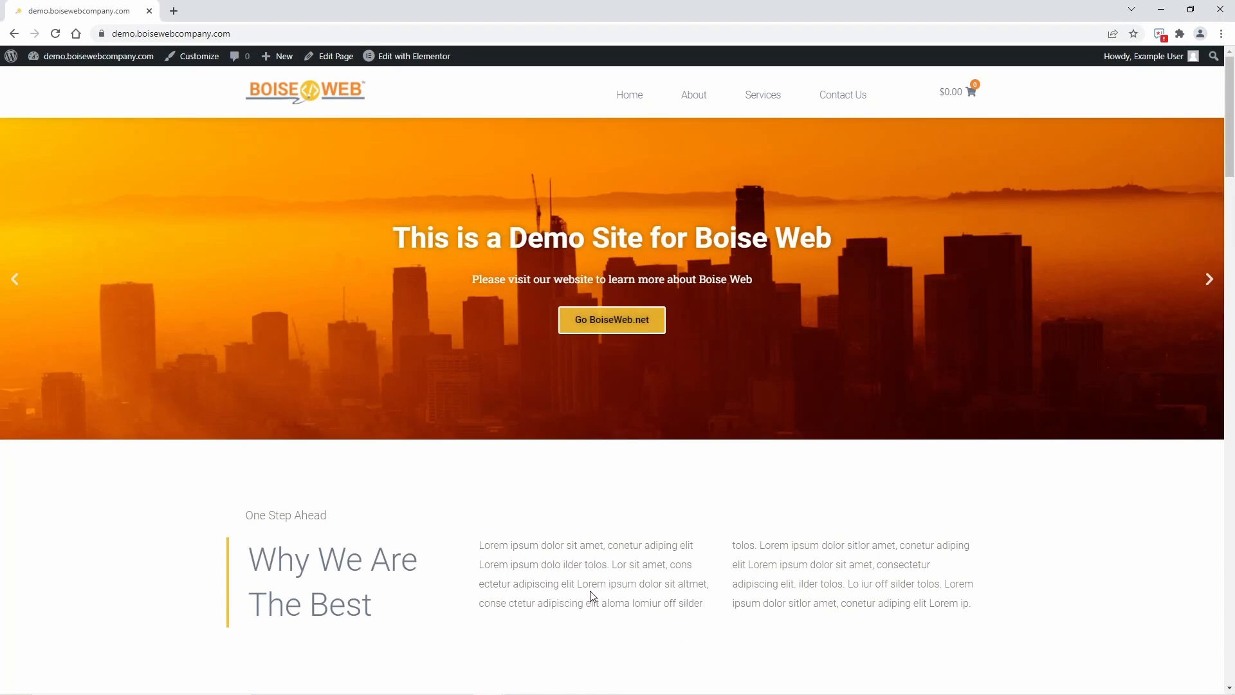
mouse_move(543, 693)
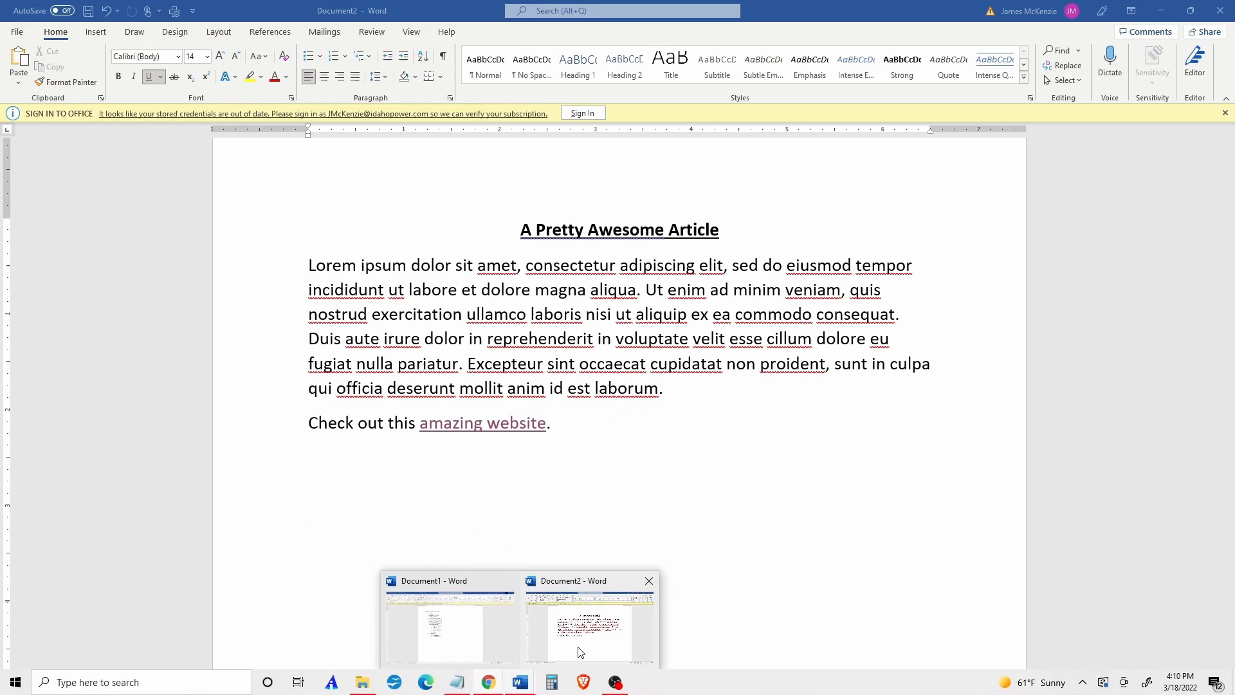
left_click(579, 651)
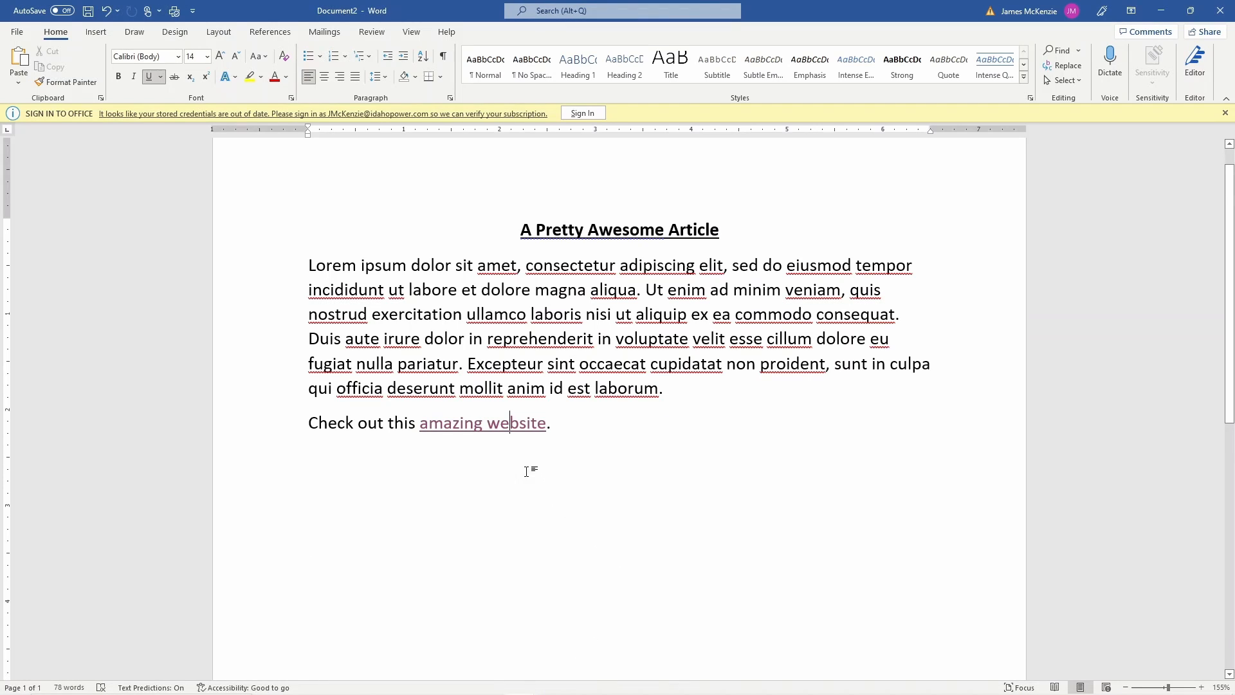
left_click(493, 427, "ctrl")
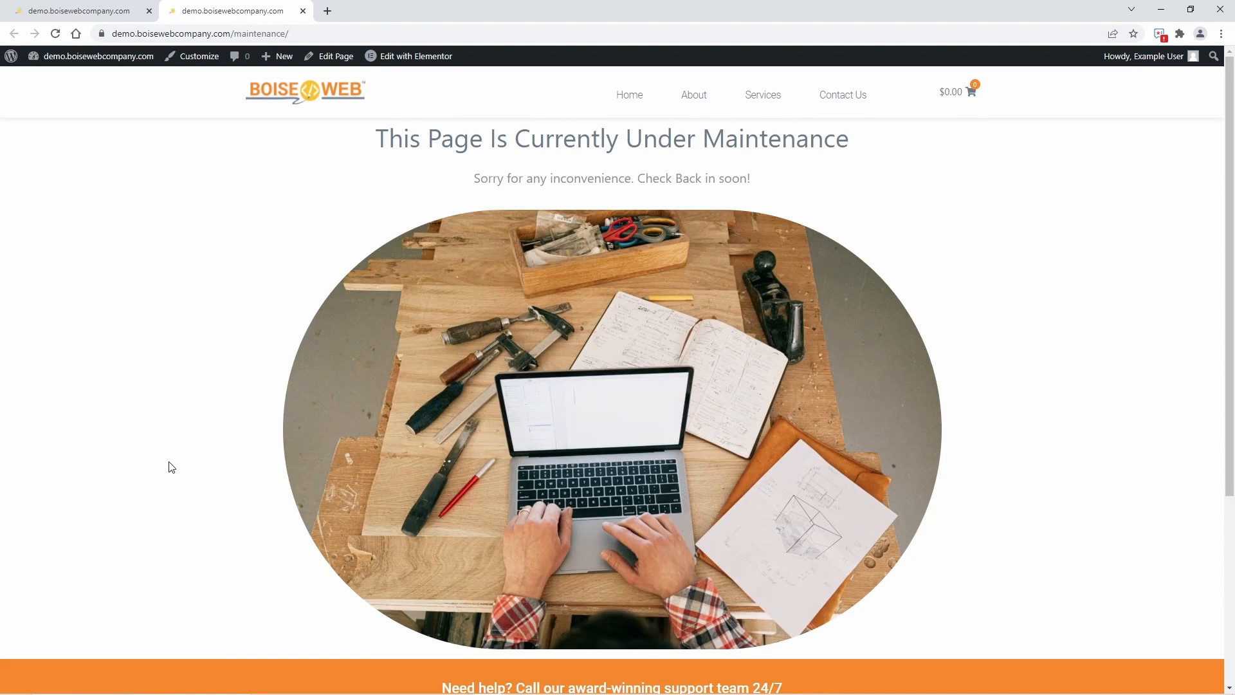
key("ctrl+w")
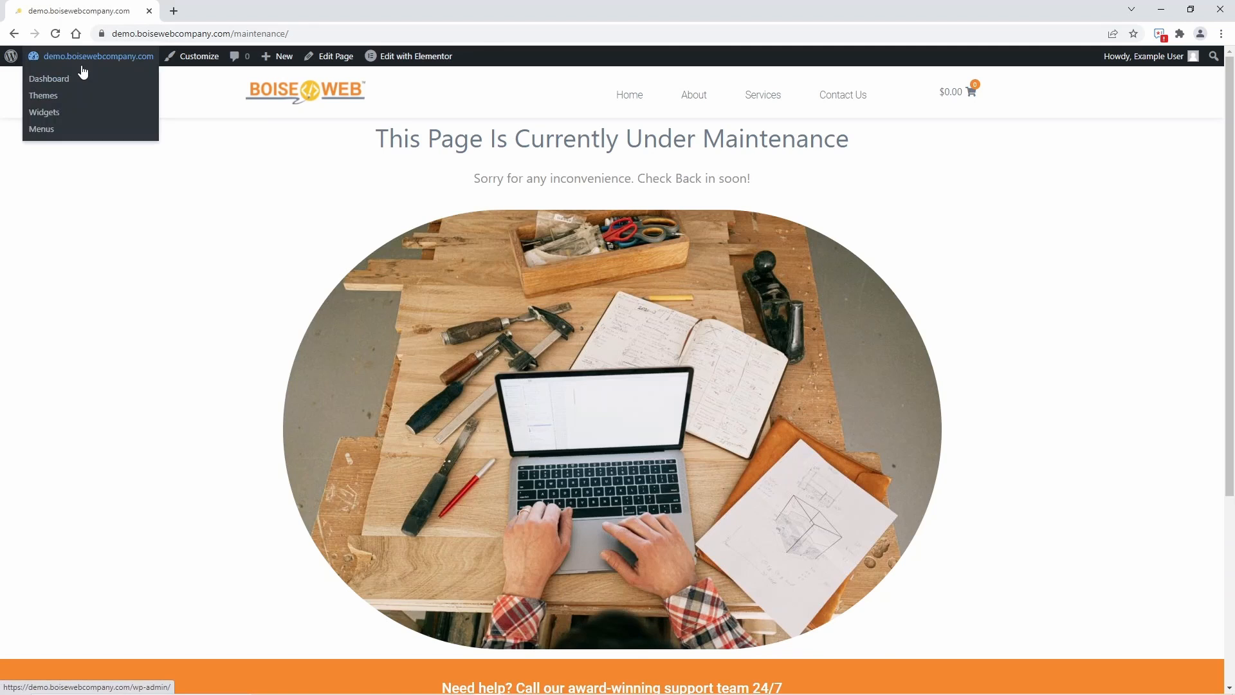
Reopen the Redirection tool from the dashboard and disable the "maintenance" redirect for /learn-about-us/
left_click(80, 78)
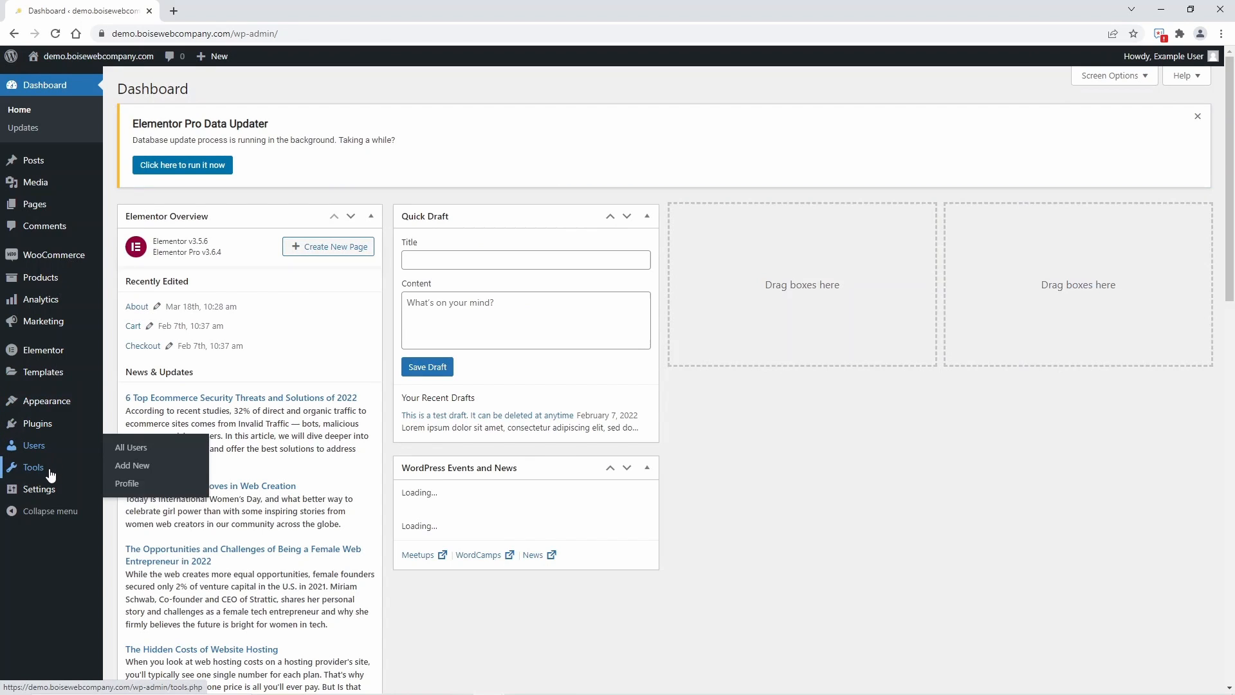
mouse_move(50, 474)
left_click(136, 596)
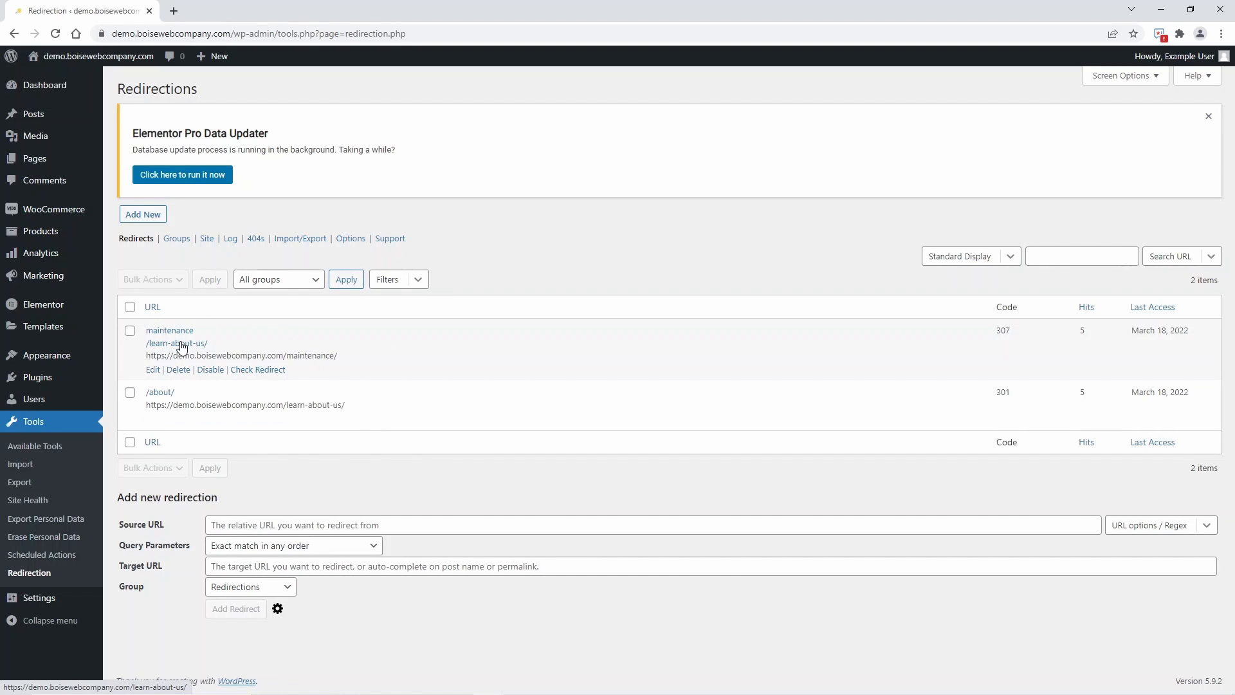
left_click(211, 371)
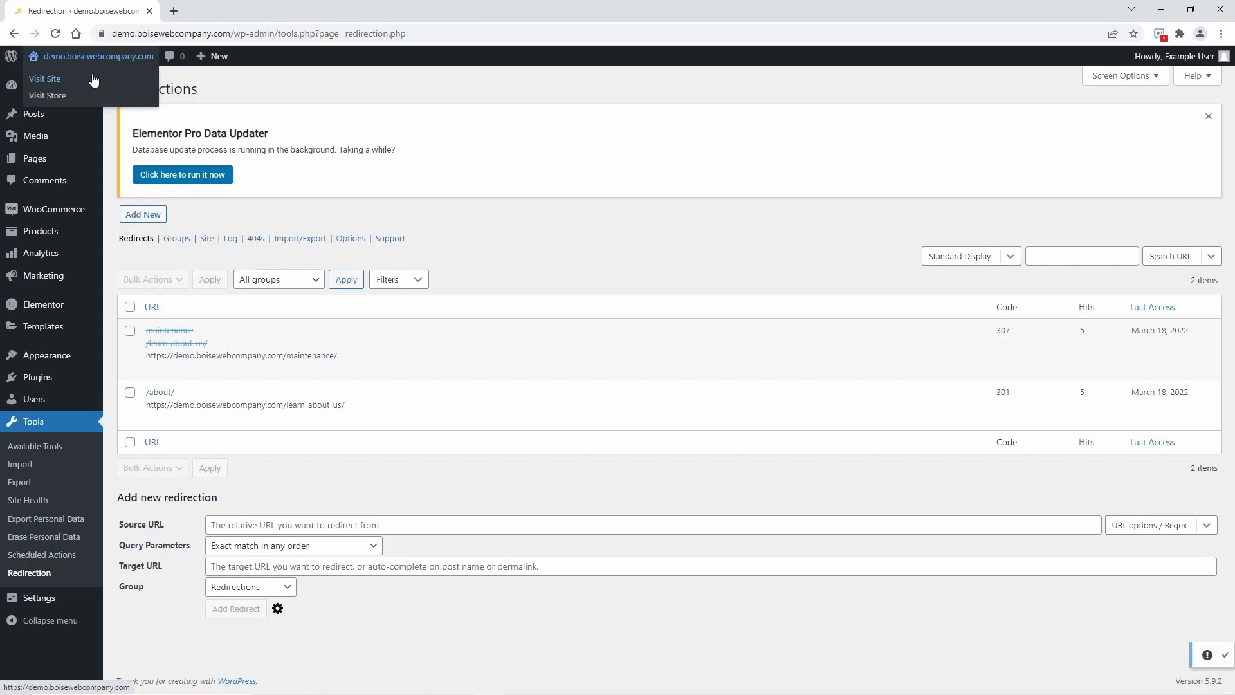
Visit the live site and open its About page to check where the link leads
left_click(93, 78)
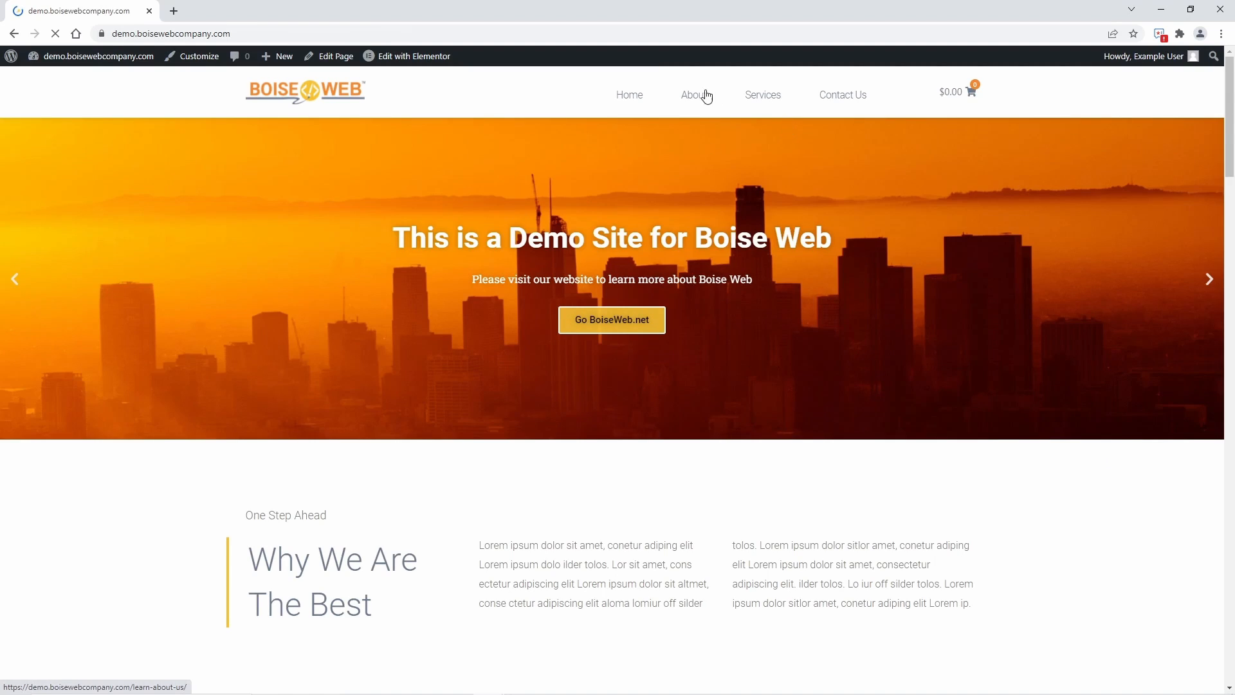
left_click(706, 96)
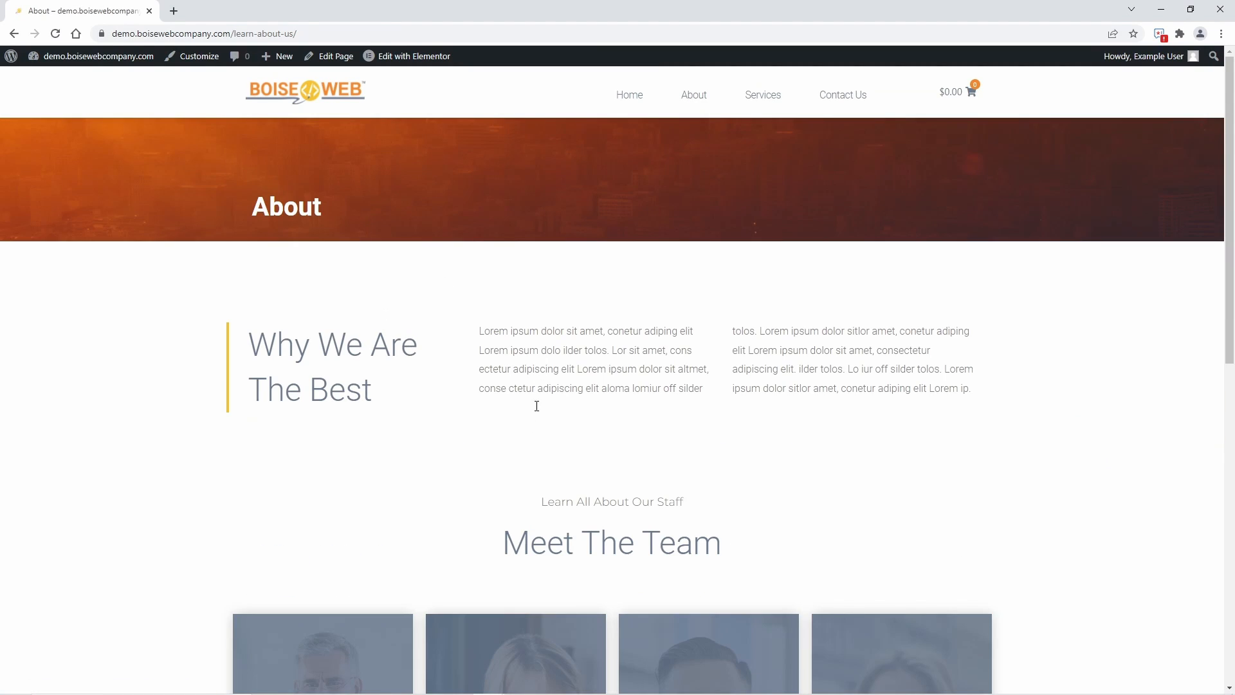